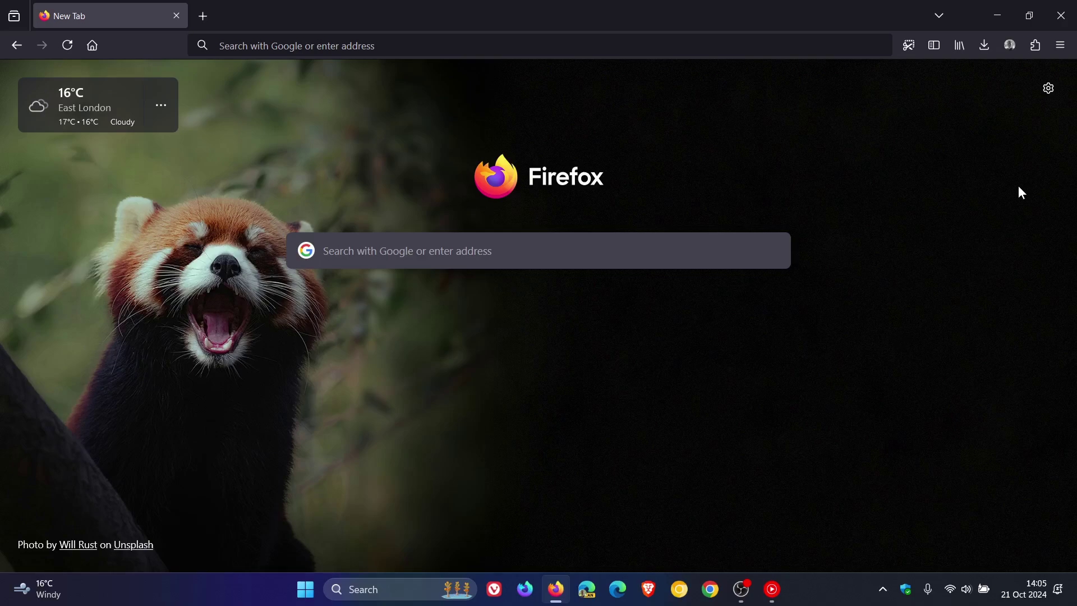
# Step: Open a new private browsing window from the Firefox main menu
pyautogui.click(1061, 46)
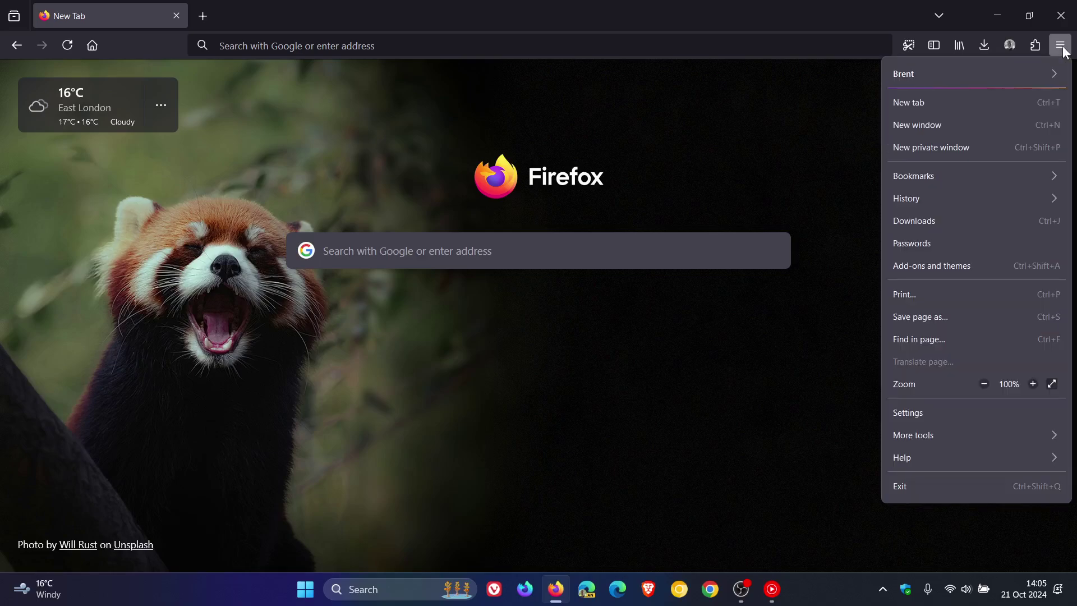
pyautogui.click(1015, 149)
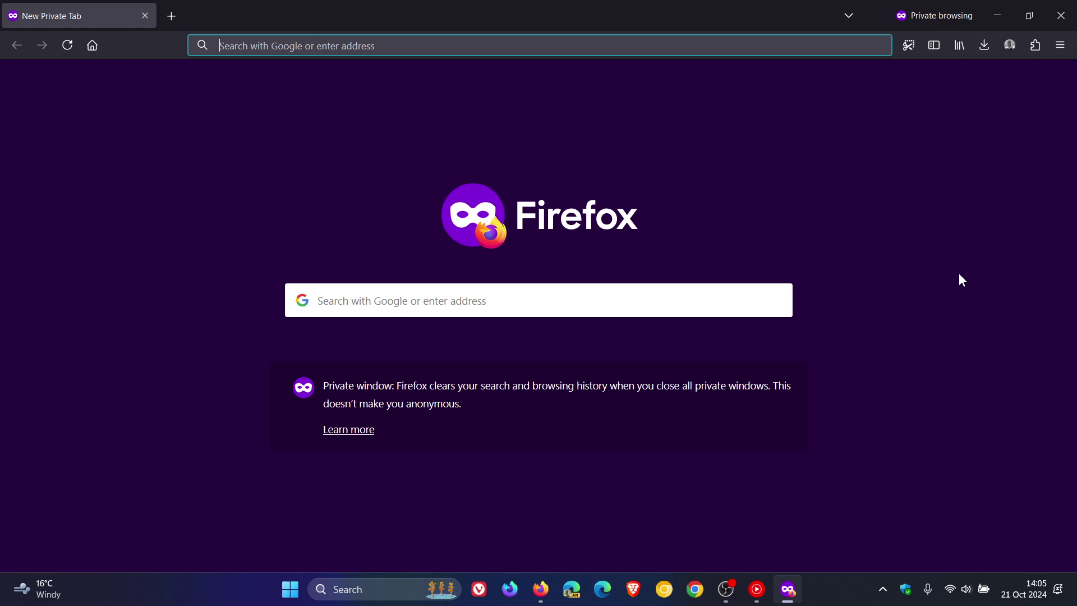
# Step: Close the private browsing window, leaving the regular New Tab page in front
pyautogui.click(1061, 16)
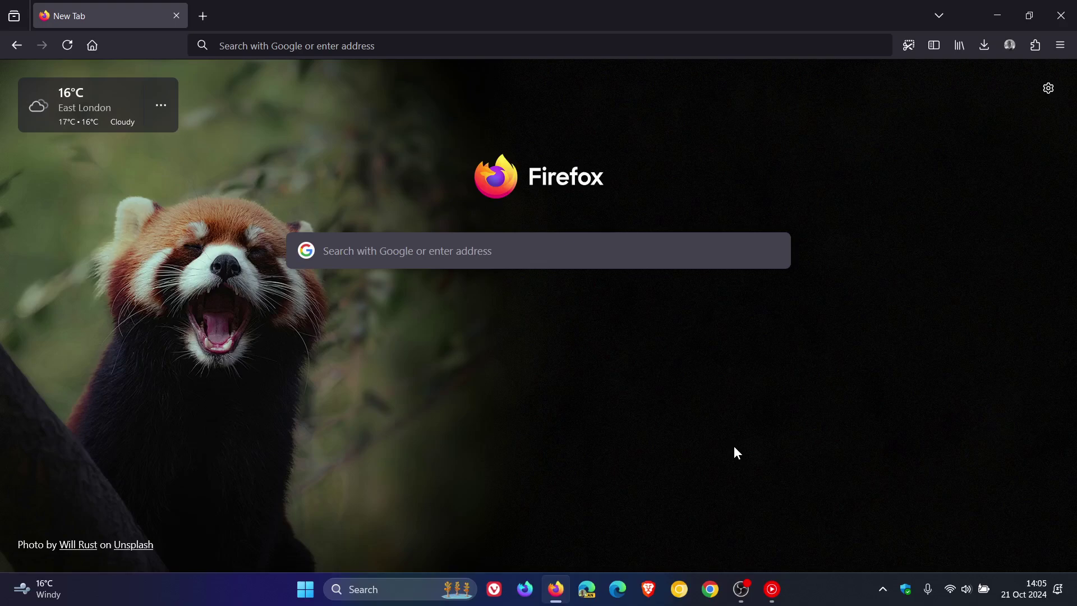
# Step: Open the Privacy & Security page of Firefox Settings
pyautogui.click(1061, 46)
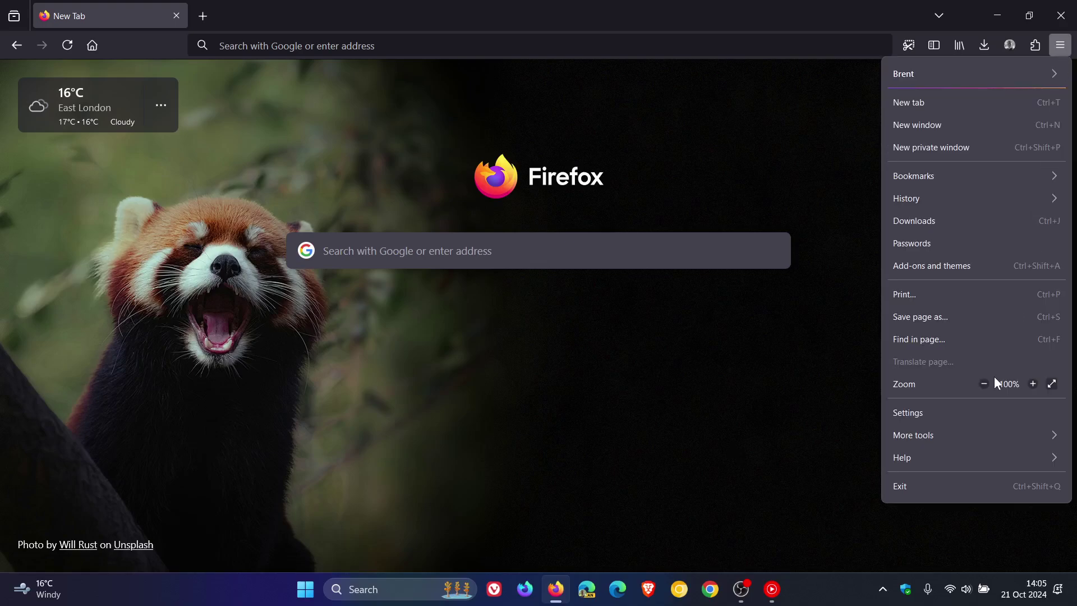
pyautogui.click(968, 418)
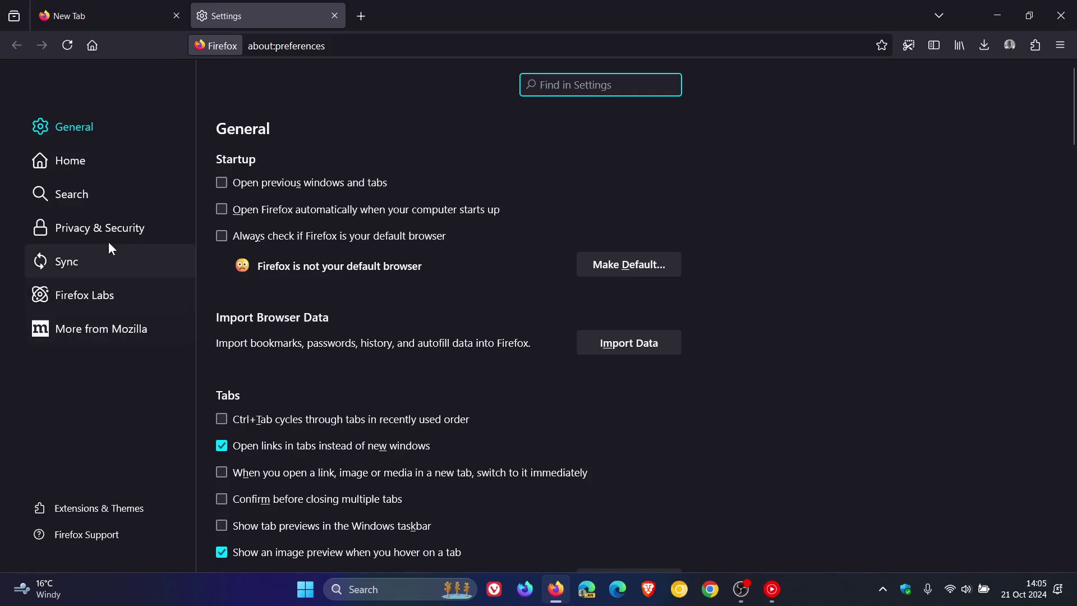
pyautogui.click(117, 226)
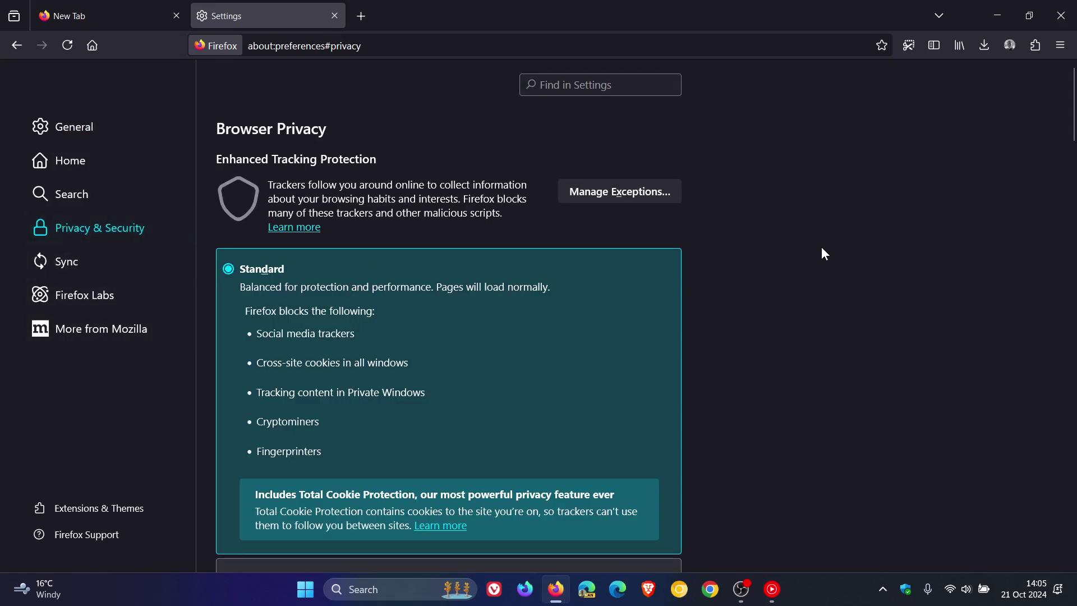
pyautogui.scroll(-4, 821, 246)
pyautogui.scroll(-3, 827, 243)
pyautogui.scroll(-2, 830, 245)
pyautogui.scroll(-2, 830, 245)
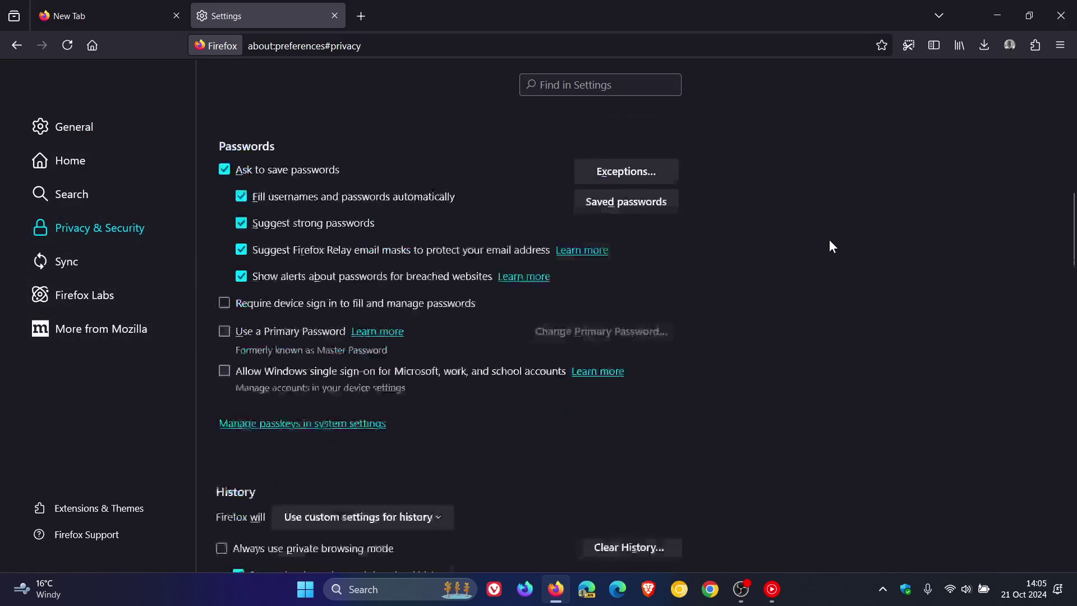
pyautogui.scroll(-3, 830, 246)
pyautogui.scroll(-1, 831, 244)
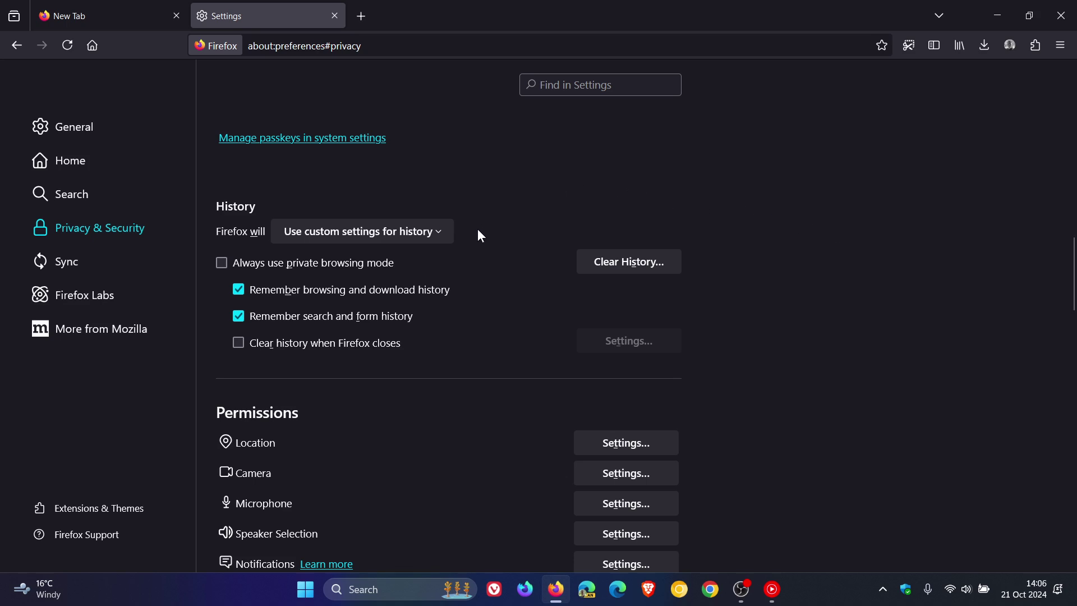
# Step: Enable 'Always use private browsing mode' in the History section
pyautogui.click(438, 236)
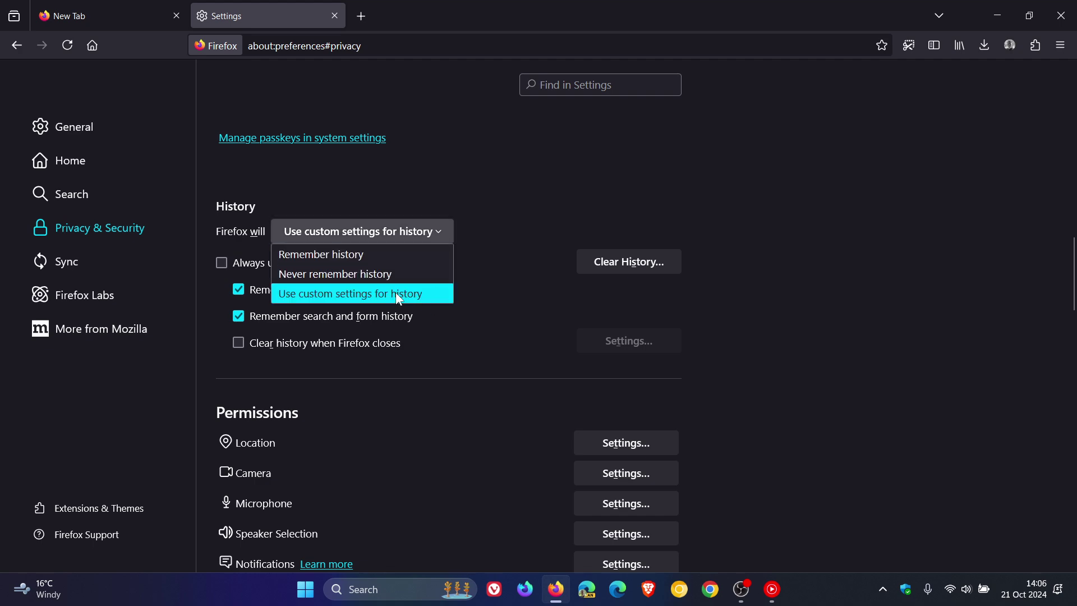
pyautogui.click(494, 219)
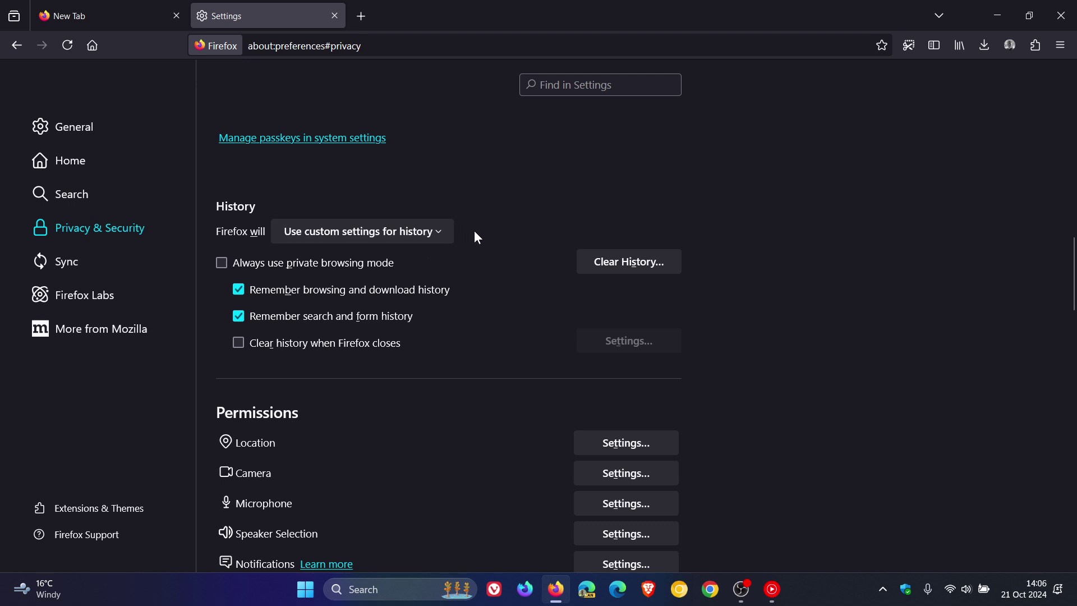
pyautogui.click(220, 264)
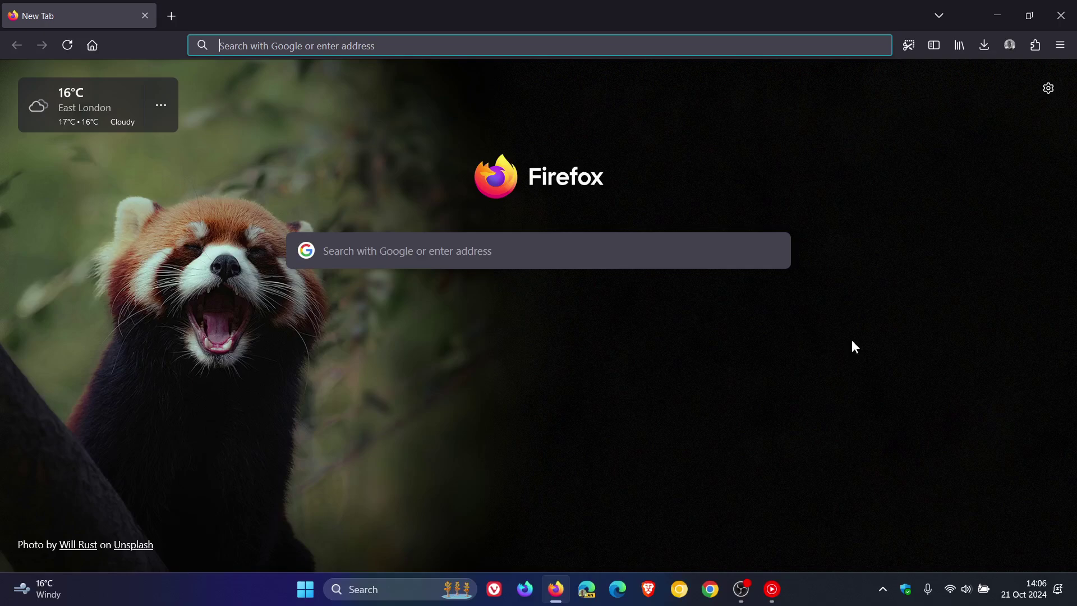
pyautogui.click(1059, 51)
# Step: Untick 'Always use private browsing mode' under Settings > Privacy & Security > History
pyautogui.click(1060, 45)
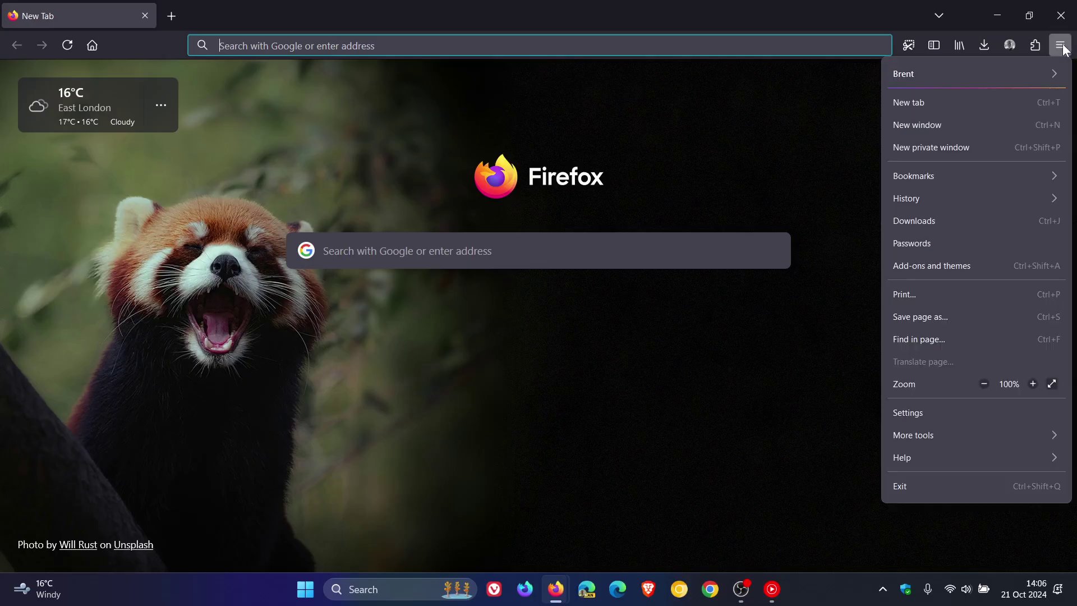
pyautogui.click(953, 410)
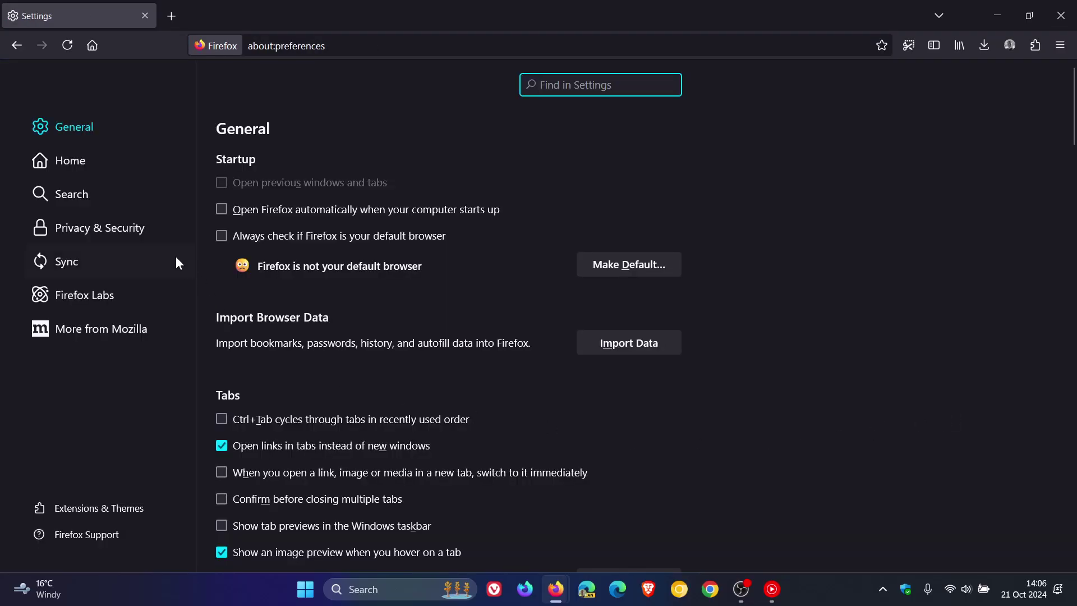
pyautogui.click(129, 233)
pyautogui.scroll(-5, 797, 262)
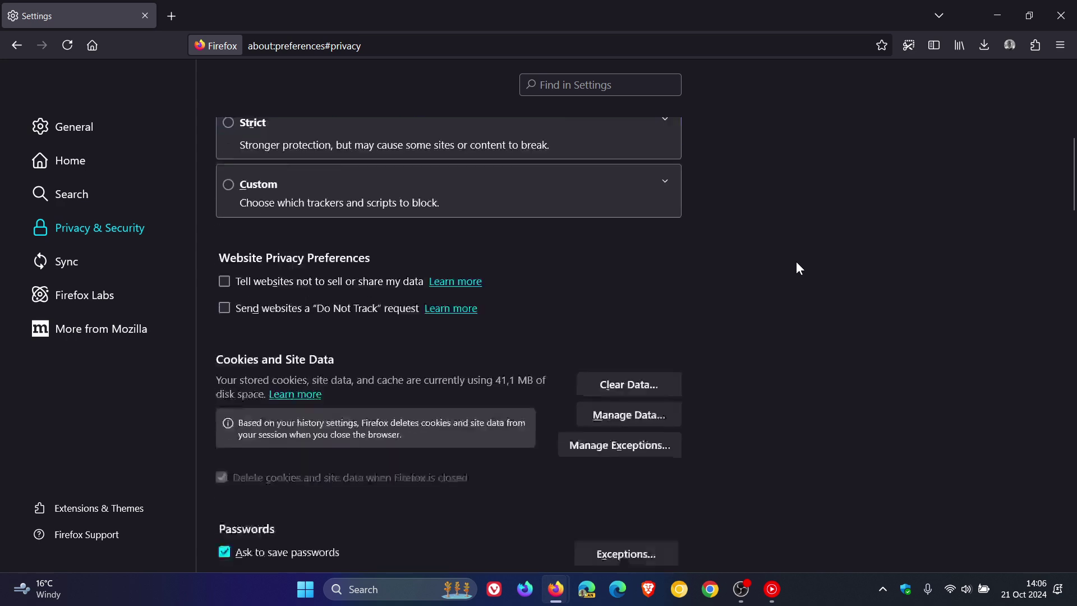
pyautogui.scroll(-4, 796, 268)
pyautogui.scroll(-3, 797, 267)
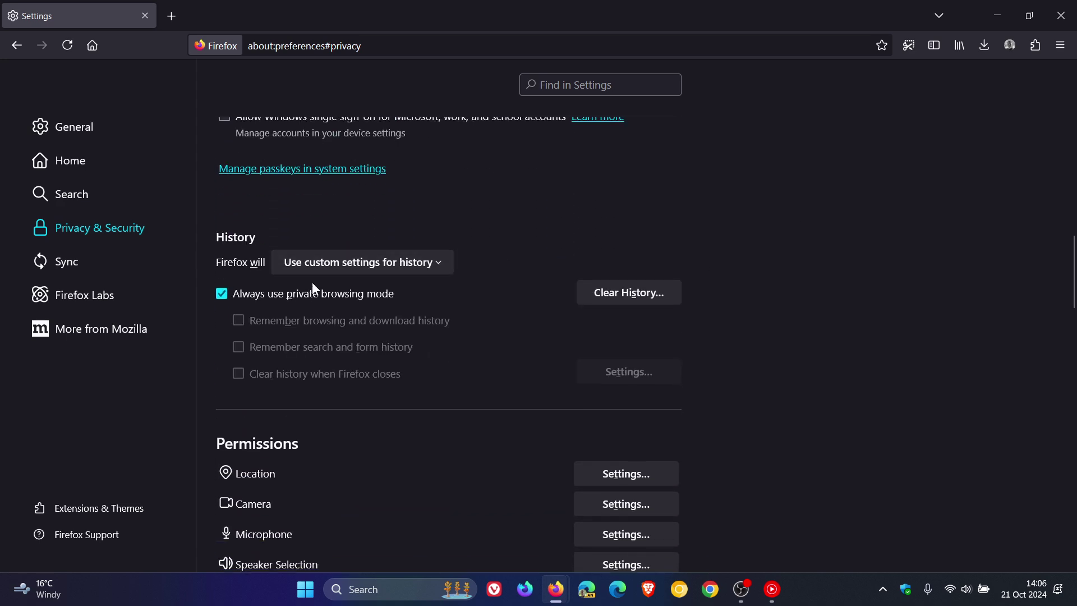
pyautogui.click(221, 295)
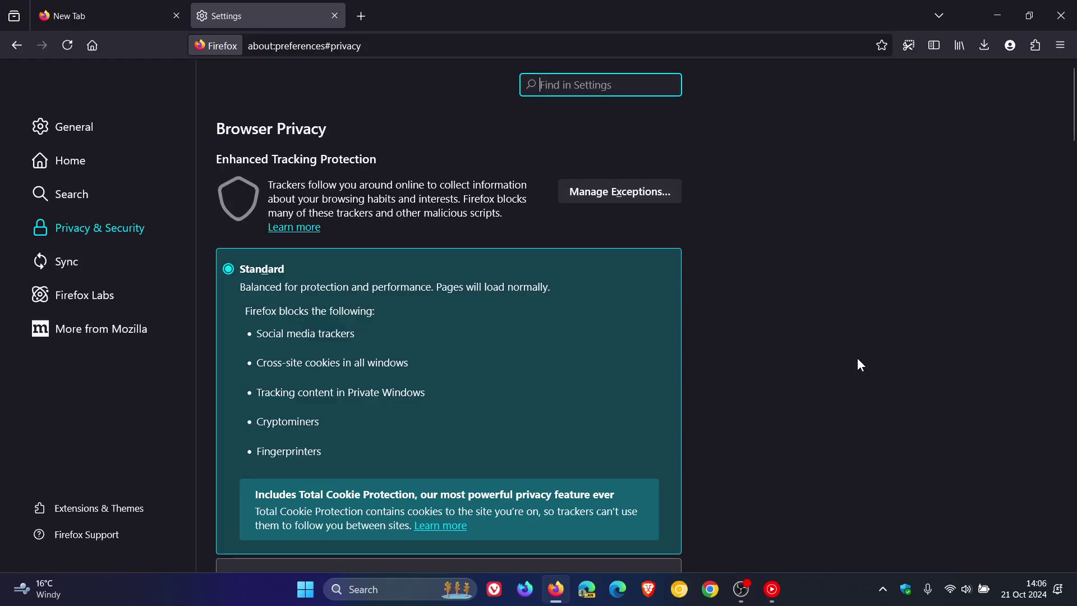
# Step: Open a private window from the menu, close it, then select the New Tab tab
pyautogui.click(1060, 48)
pyautogui.click(964, 140)
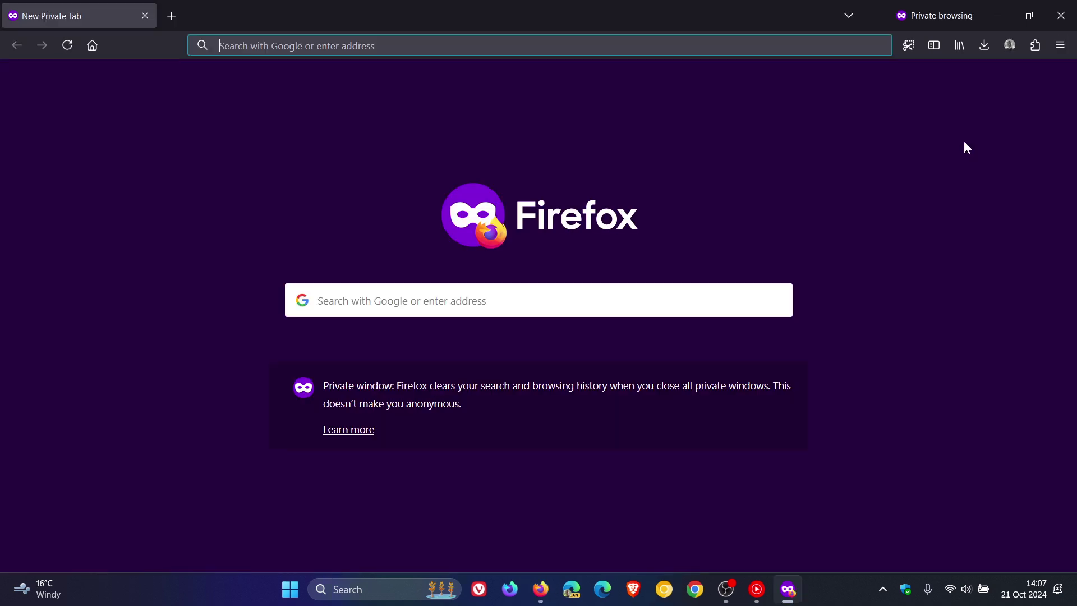
pyautogui.click(1060, 16)
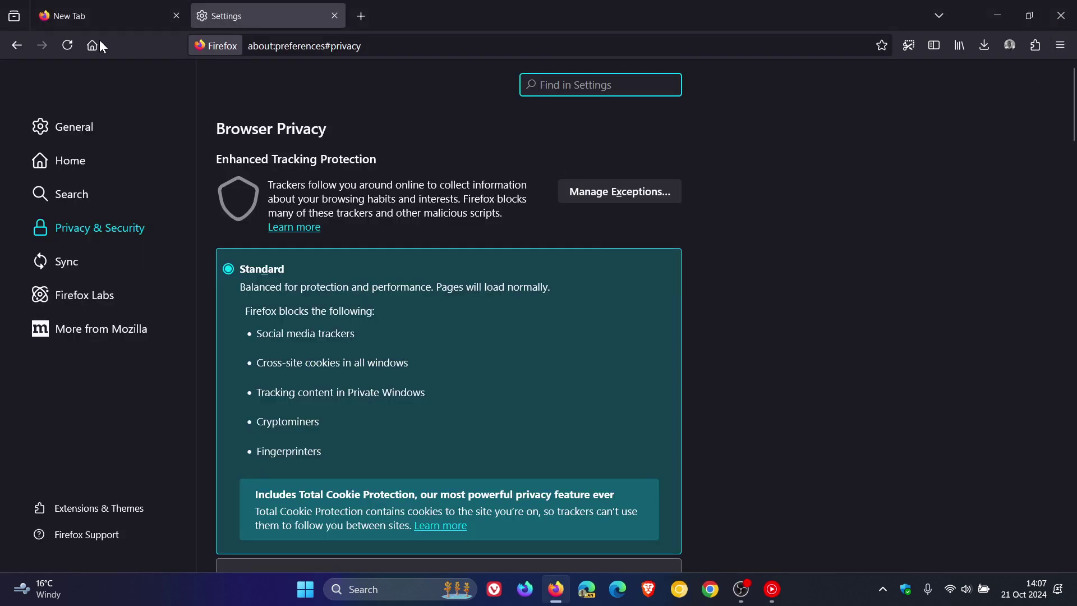
pyautogui.click(97, 19)
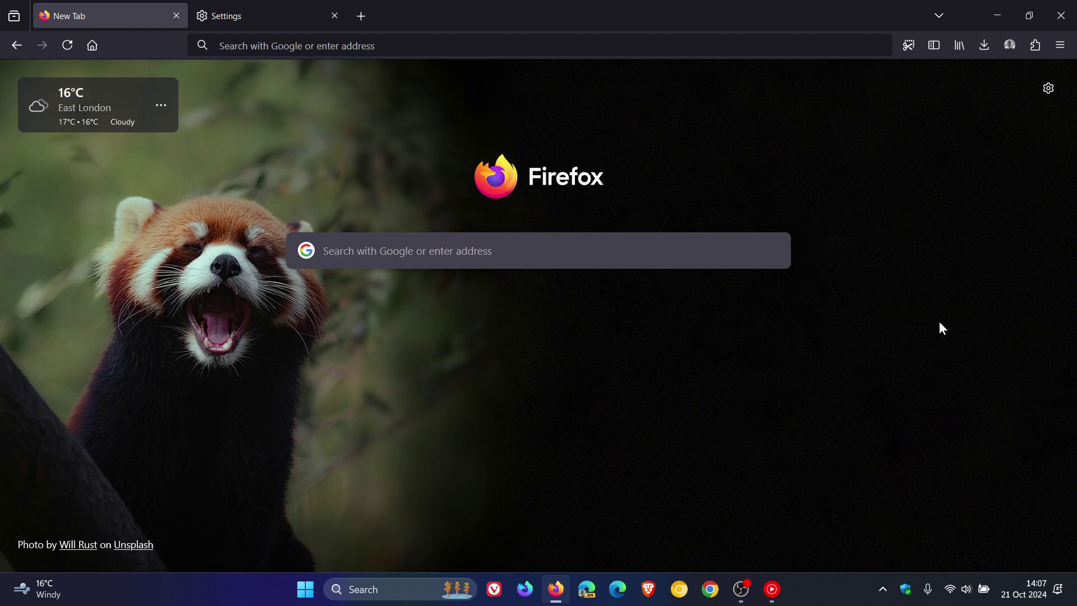